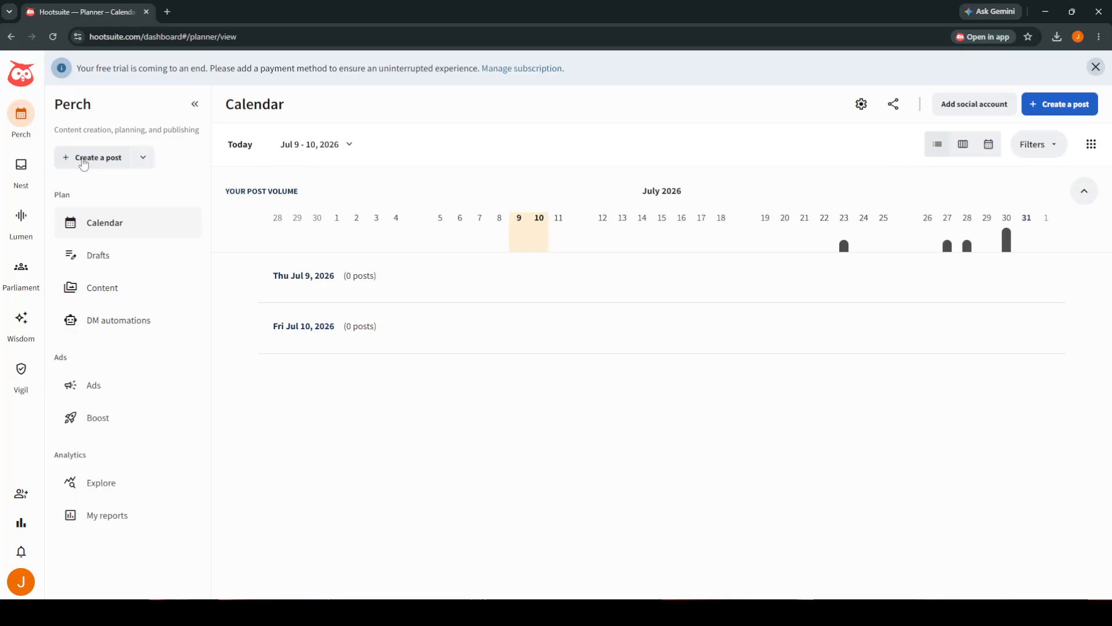
Step: Start a new post from the planner calendar
click(82, 158)
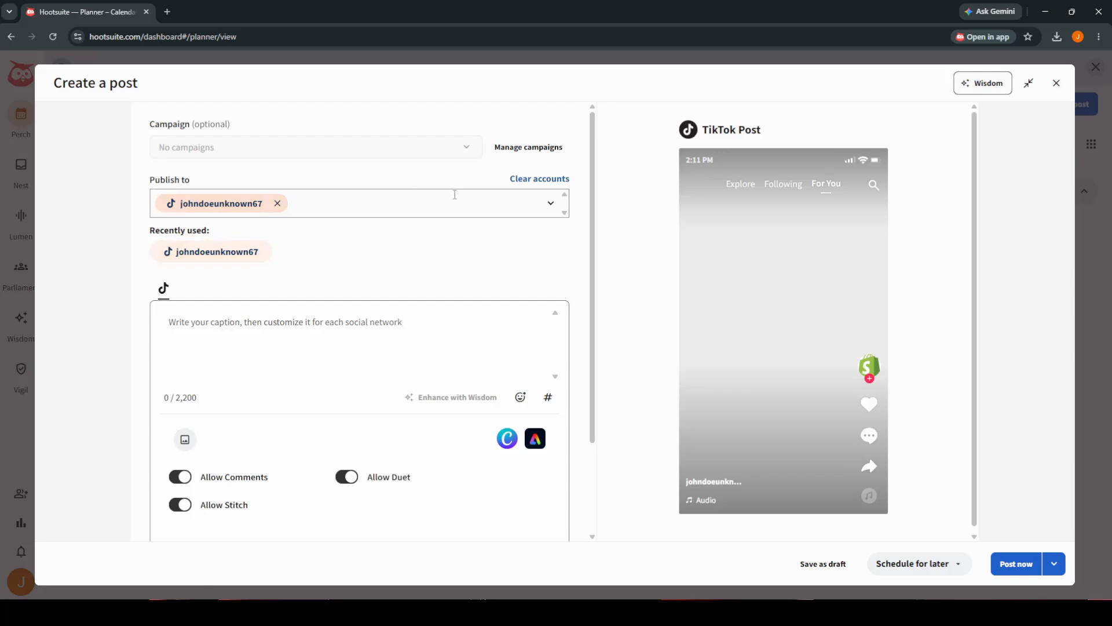
Step: Review the supported networks and organization choices for adding another social account, and leave without connecting one
click(481, 203)
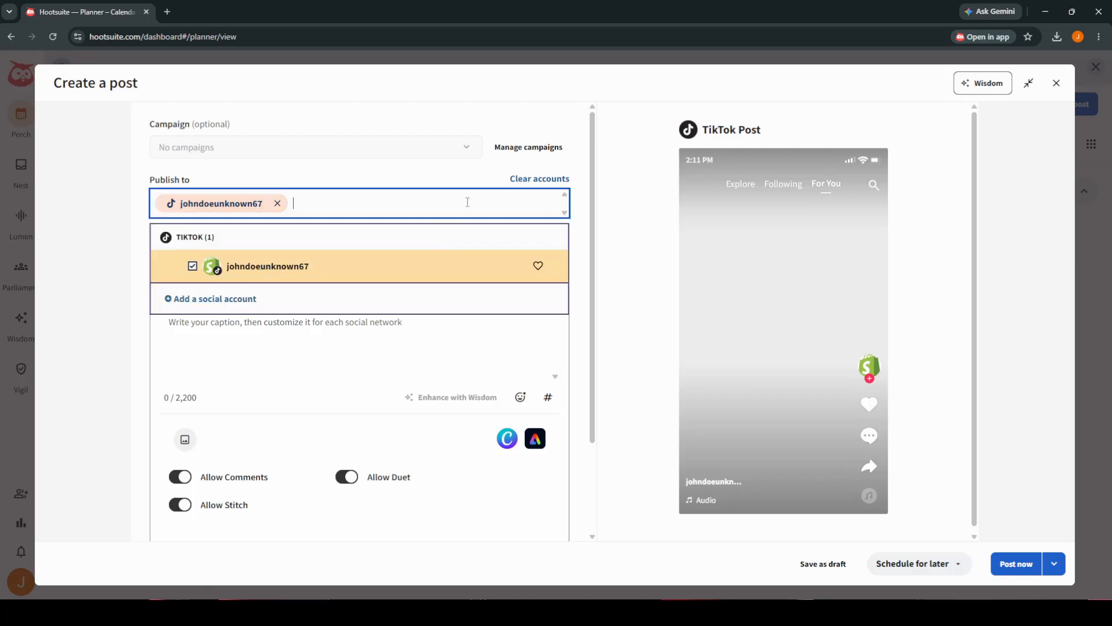
click(238, 300)
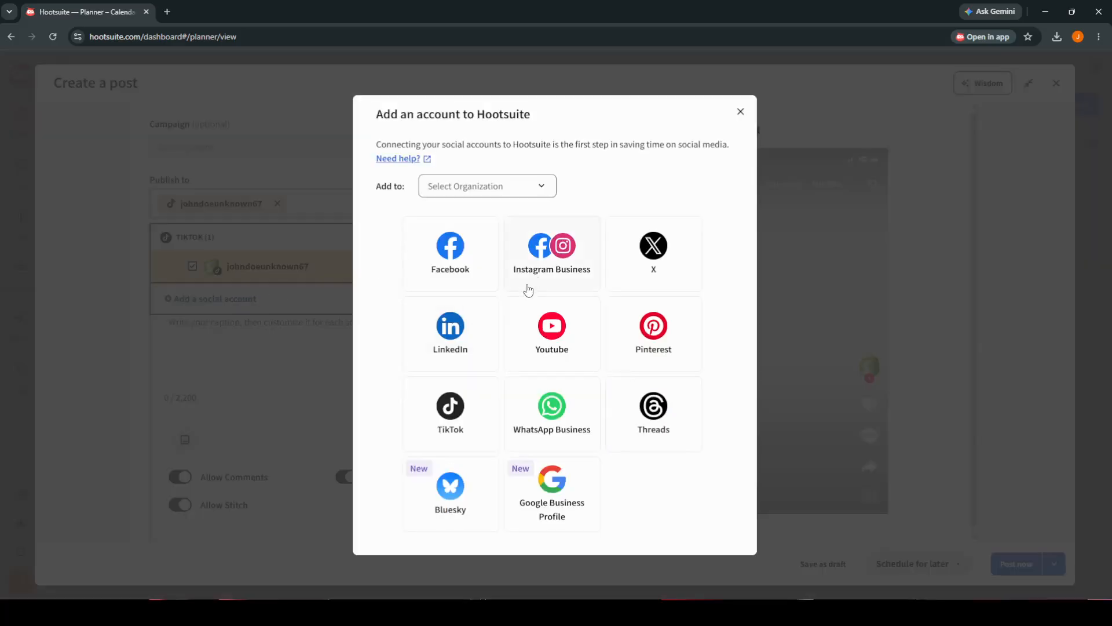
click(529, 188)
click(530, 189)
click(530, 192)
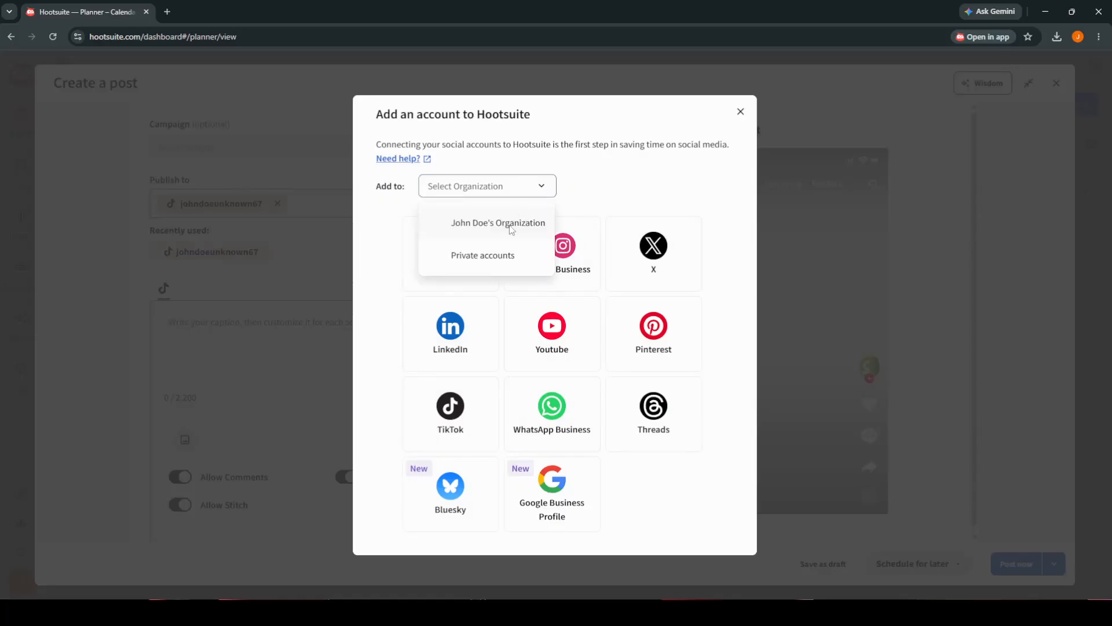
click(511, 232)
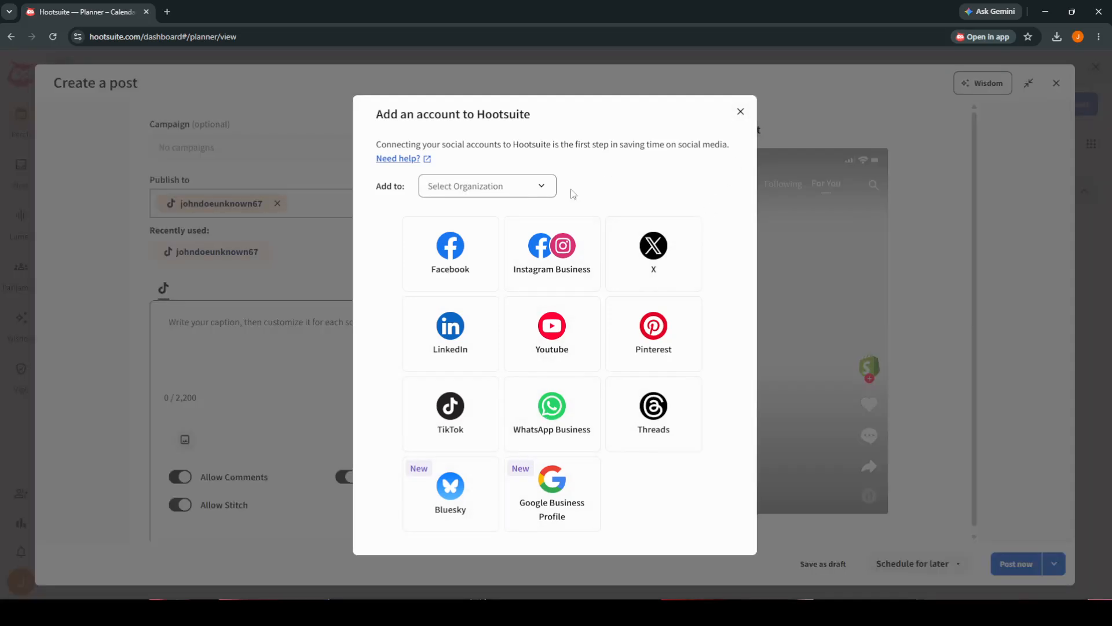
click(737, 114)
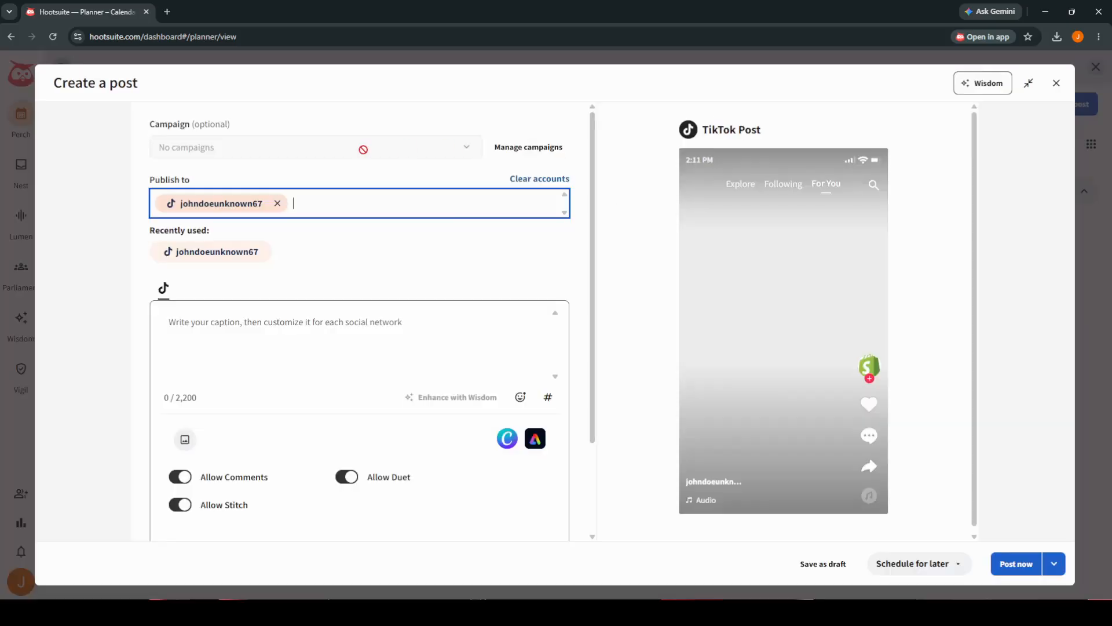
click(228, 250)
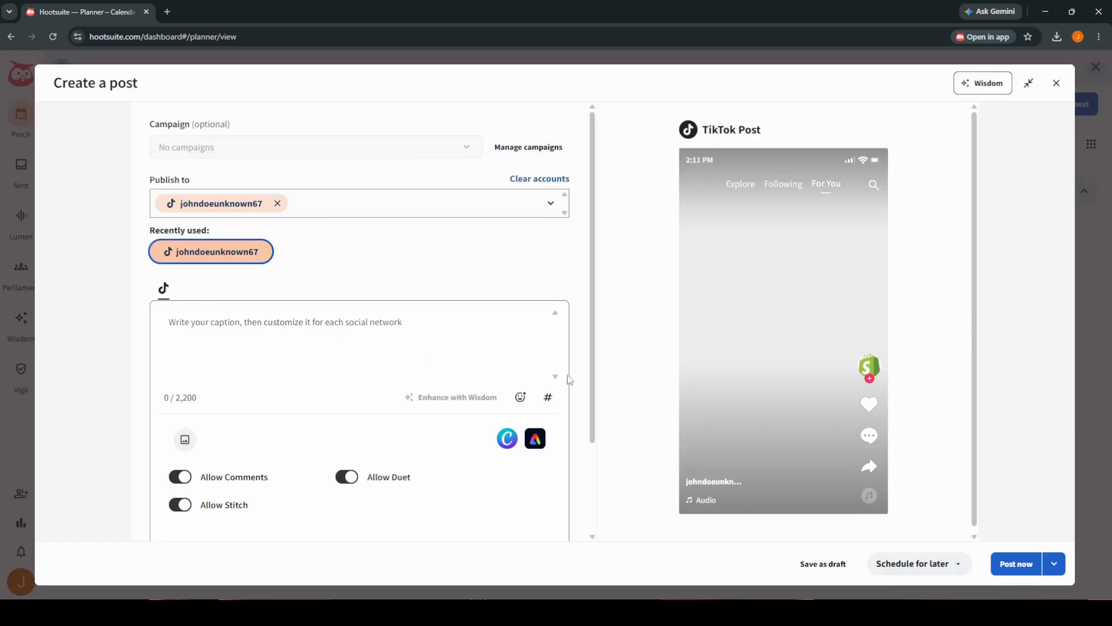
click(377, 341)
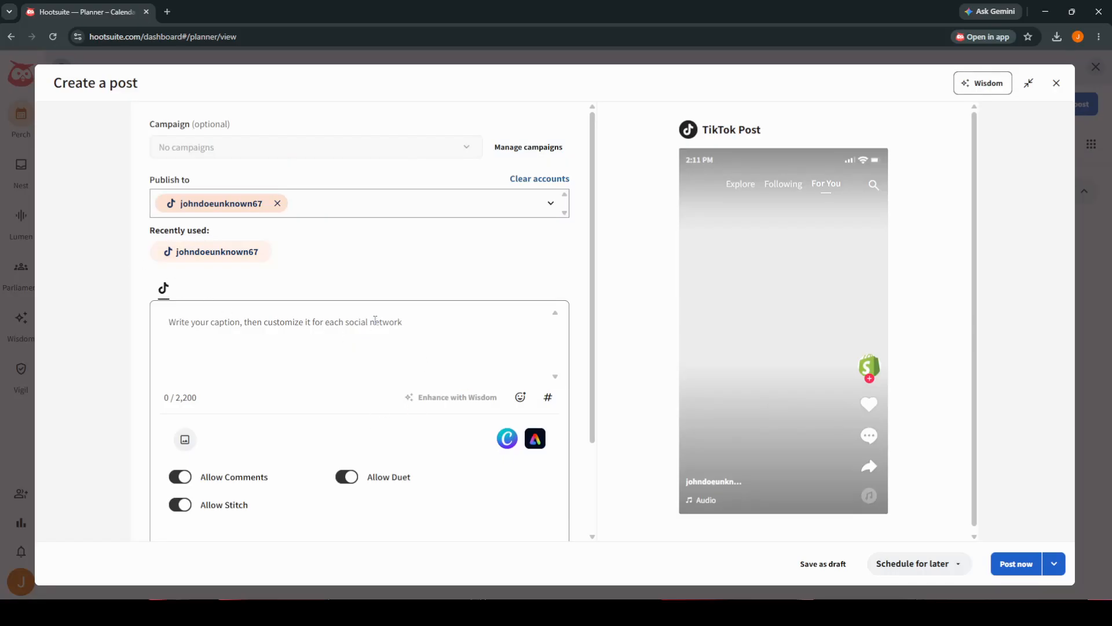
click(196, 255)
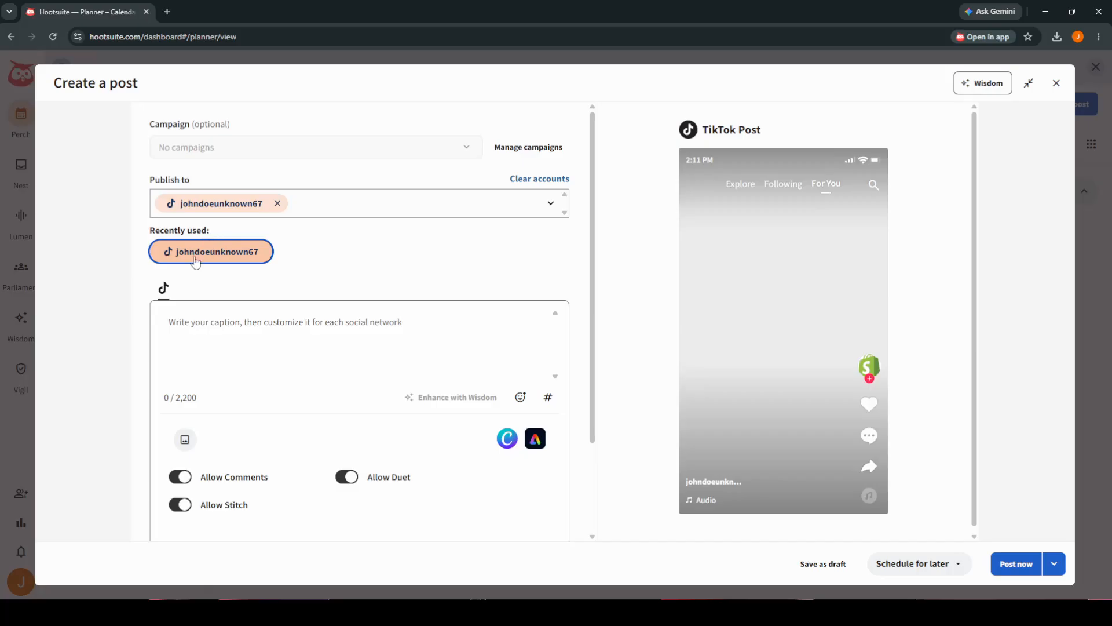
click(245, 318)
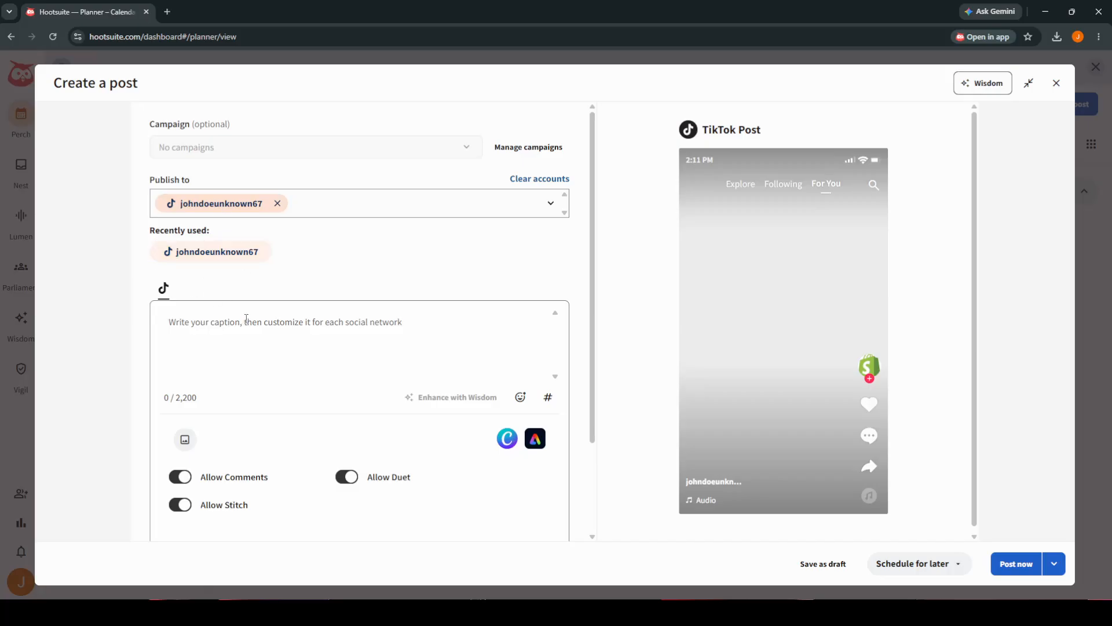
Step: Write 123 as the post caption and attach the forest video from the computer
click(250, 322)
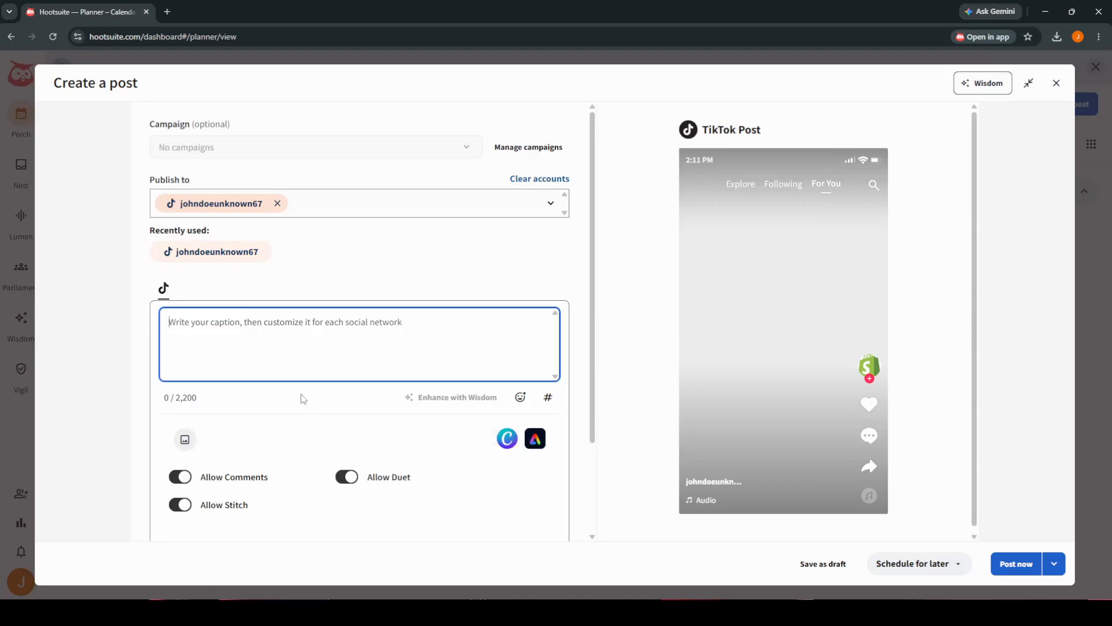
text(123)
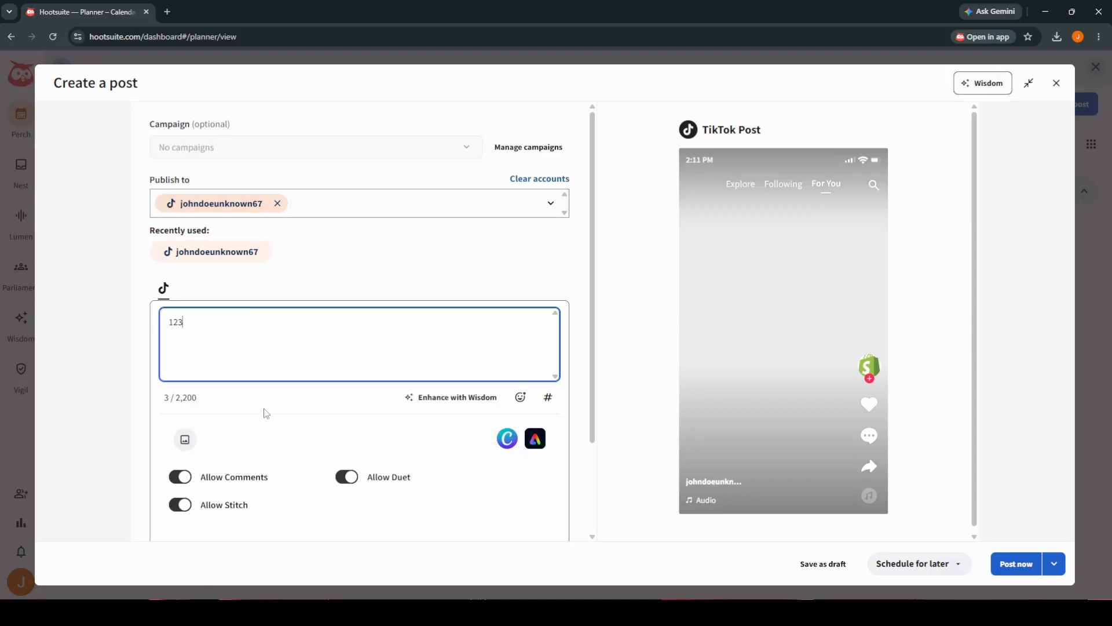
click(185, 439)
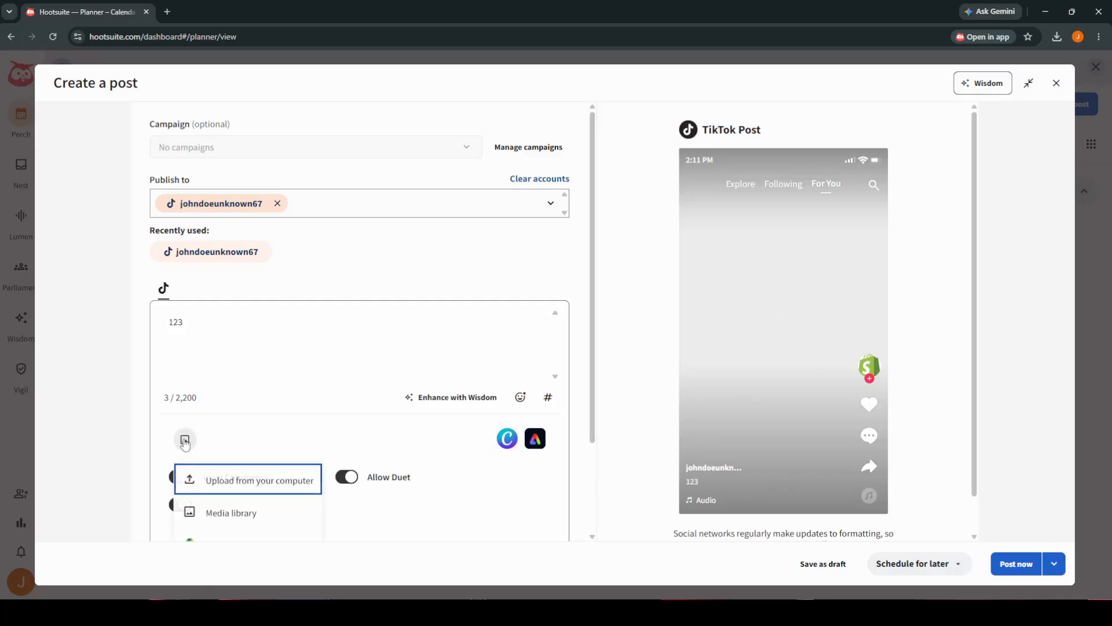
click(247, 480)
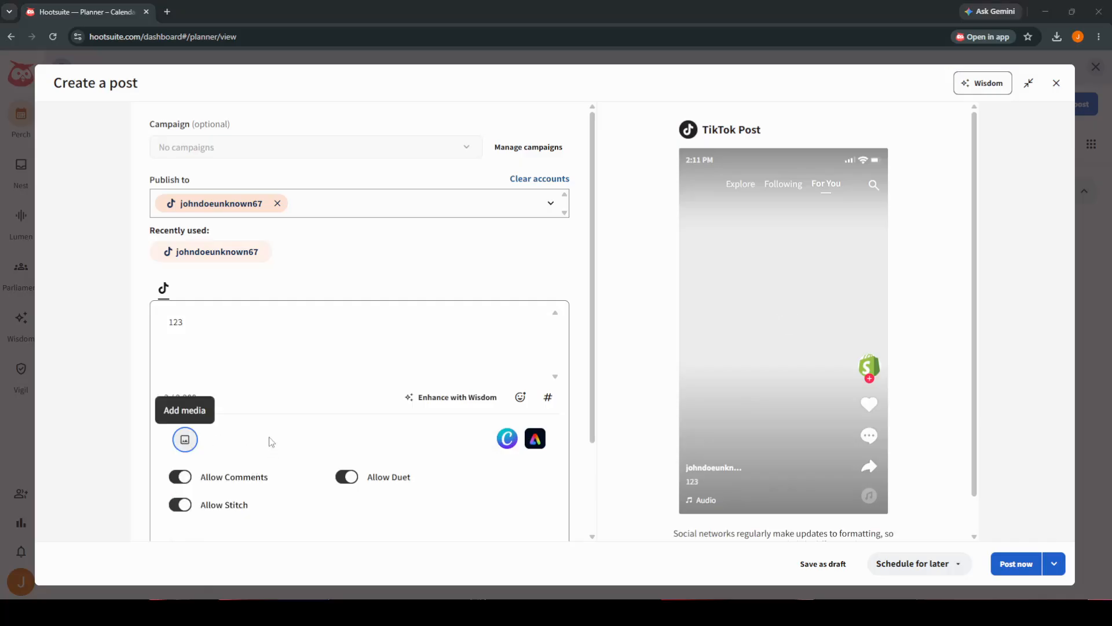
click(133, 116)
click(451, 292)
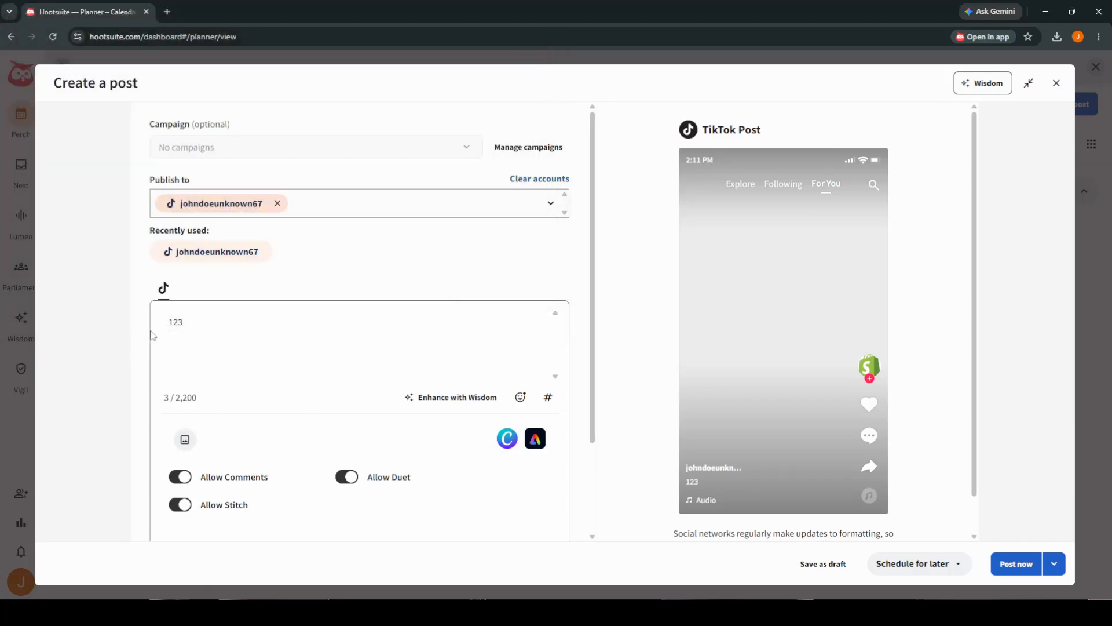
Step: Append "#FYP Nature" to the caption after 123
click(205, 326)
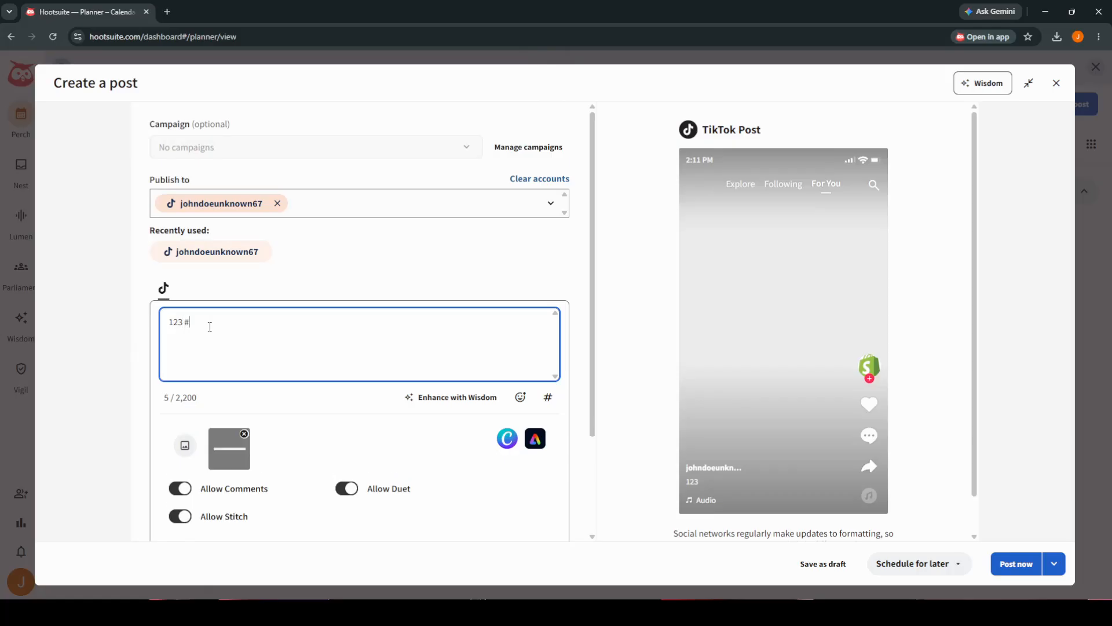
text(#FYP Nature)
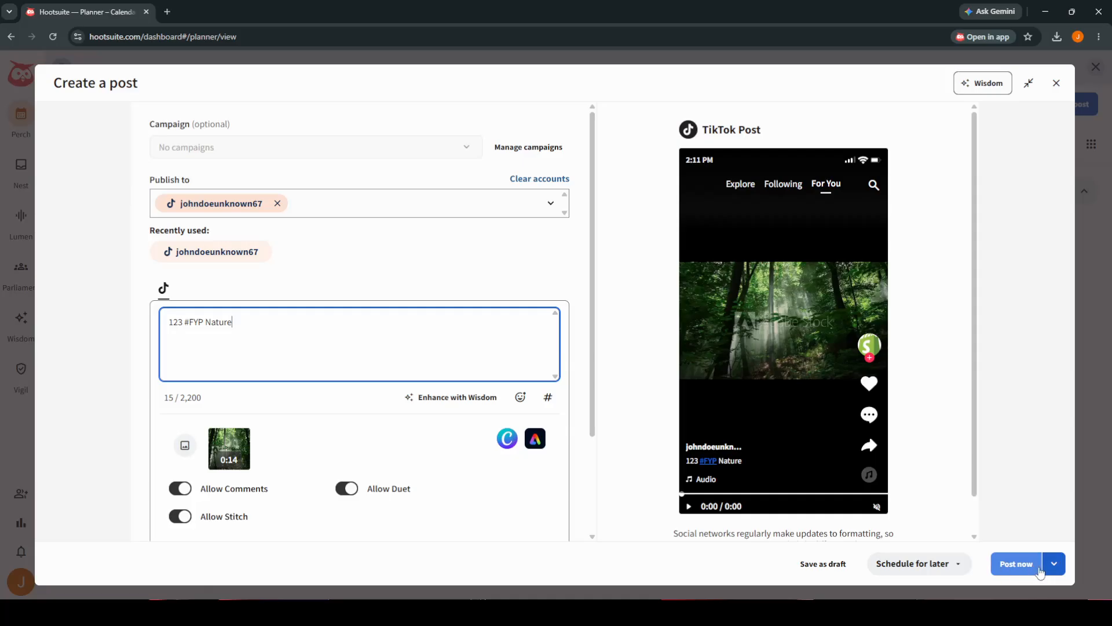
Step: Set the post's schedule to the recommended August 6 time slot, 7:00 pm - 9:00 pm
click(926, 571)
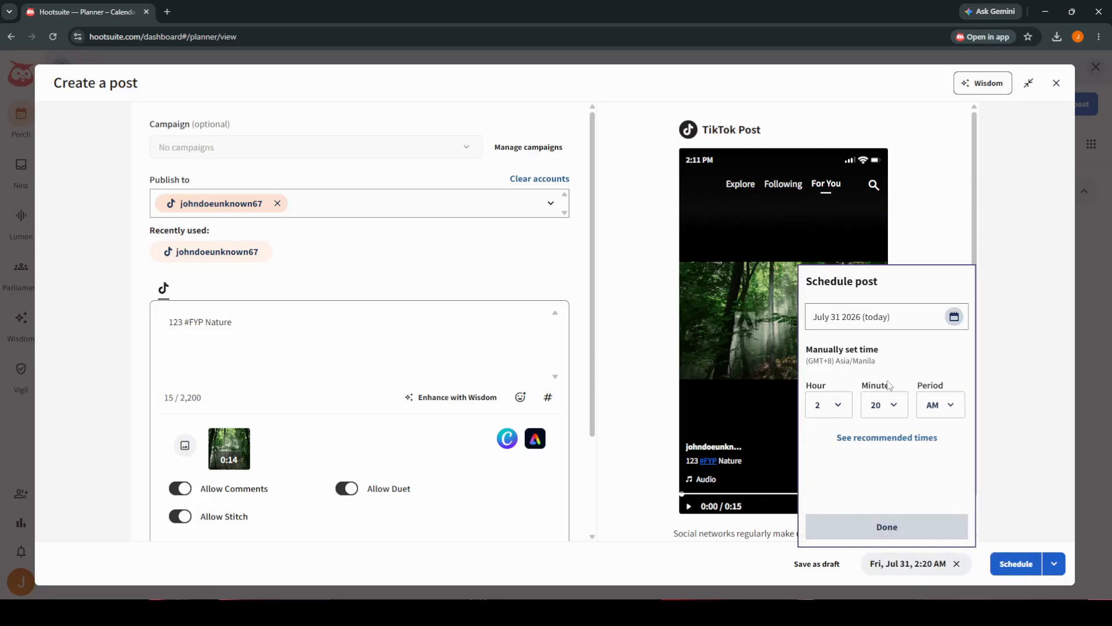
click(882, 439)
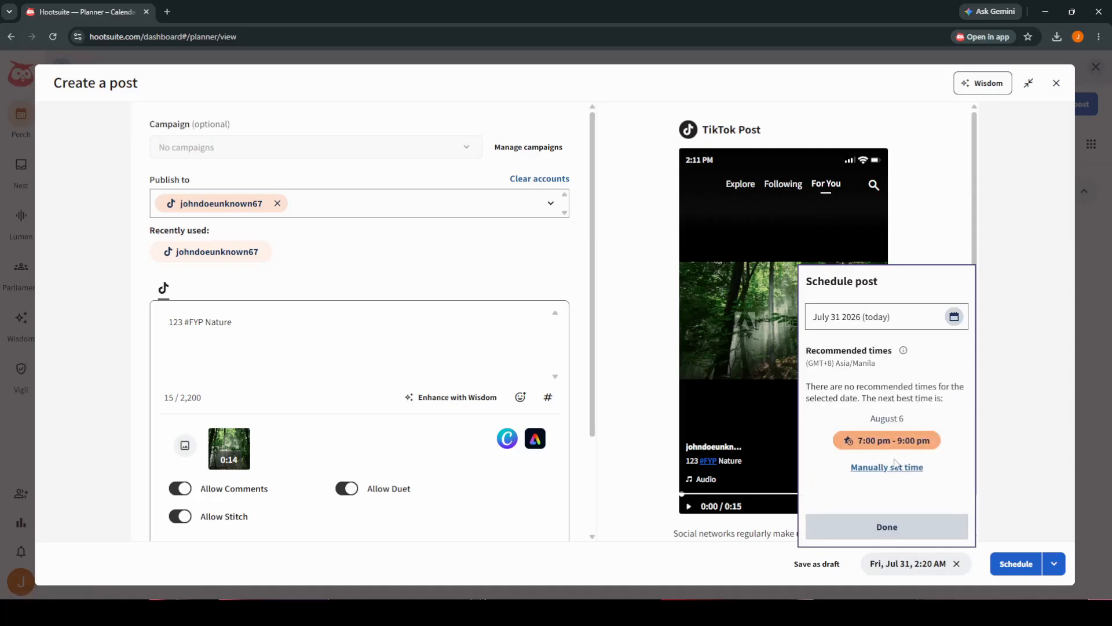
click(896, 441)
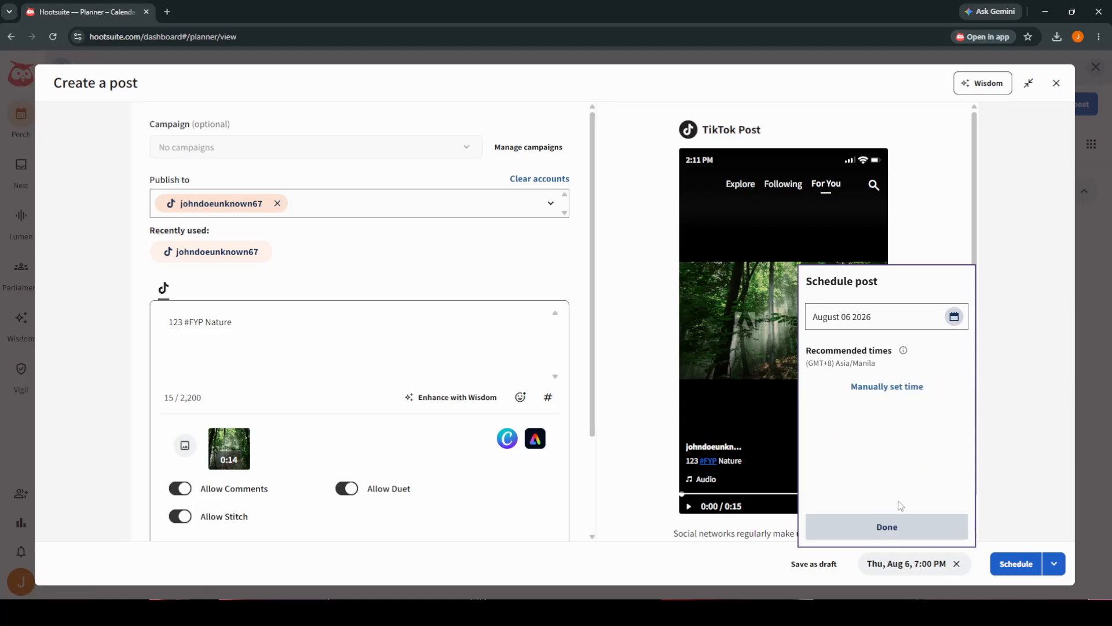
click(899, 534)
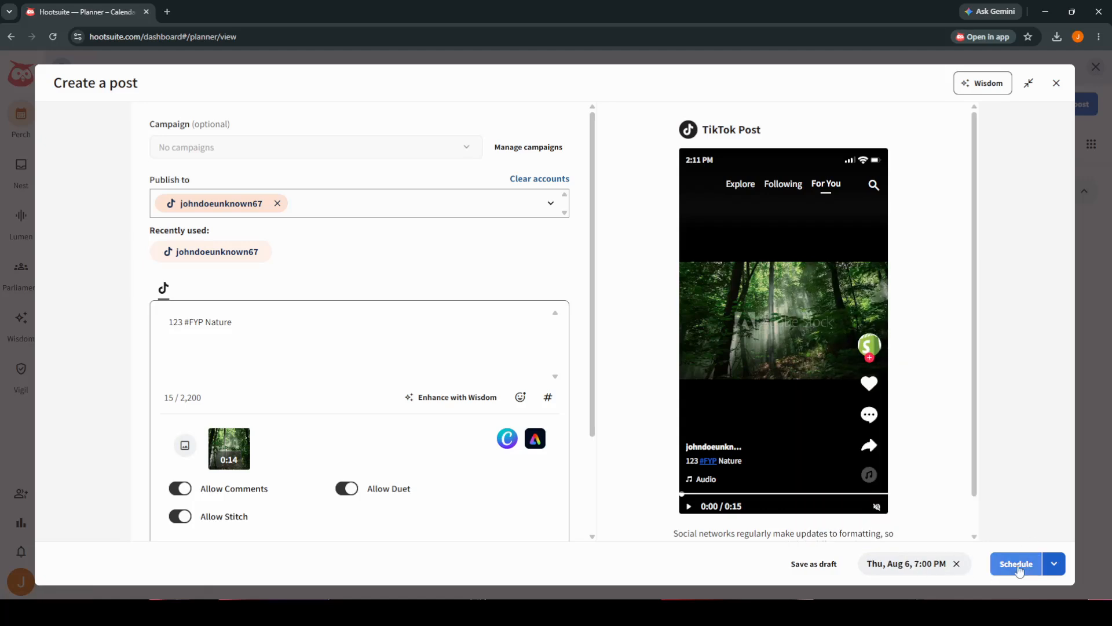
Step: Remove the August 6 schedule from the post
click(992, 568)
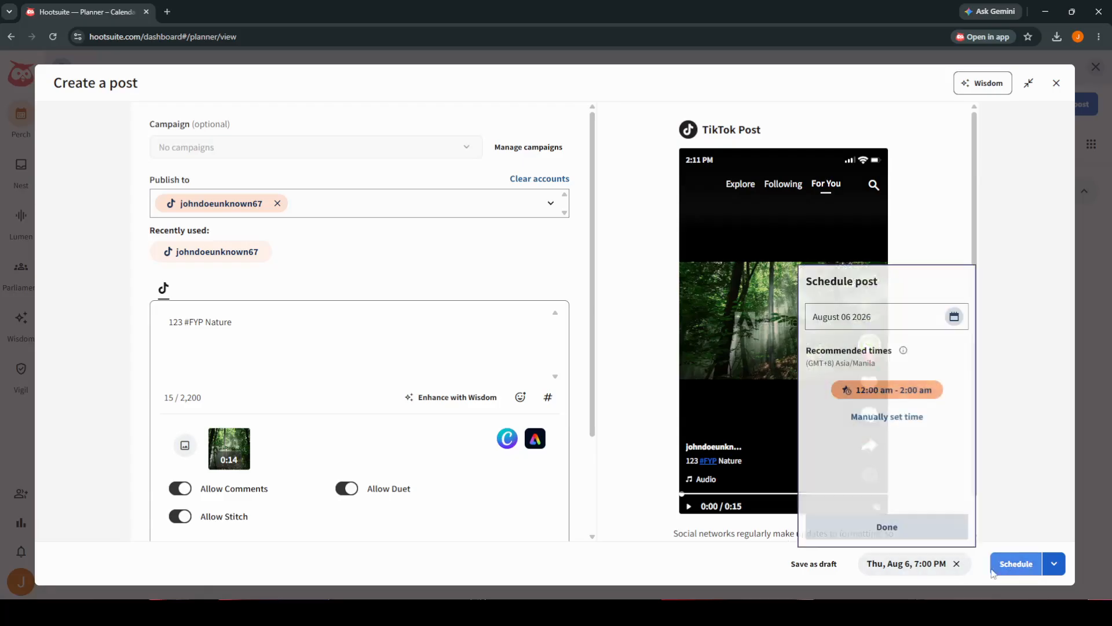
click(960, 566)
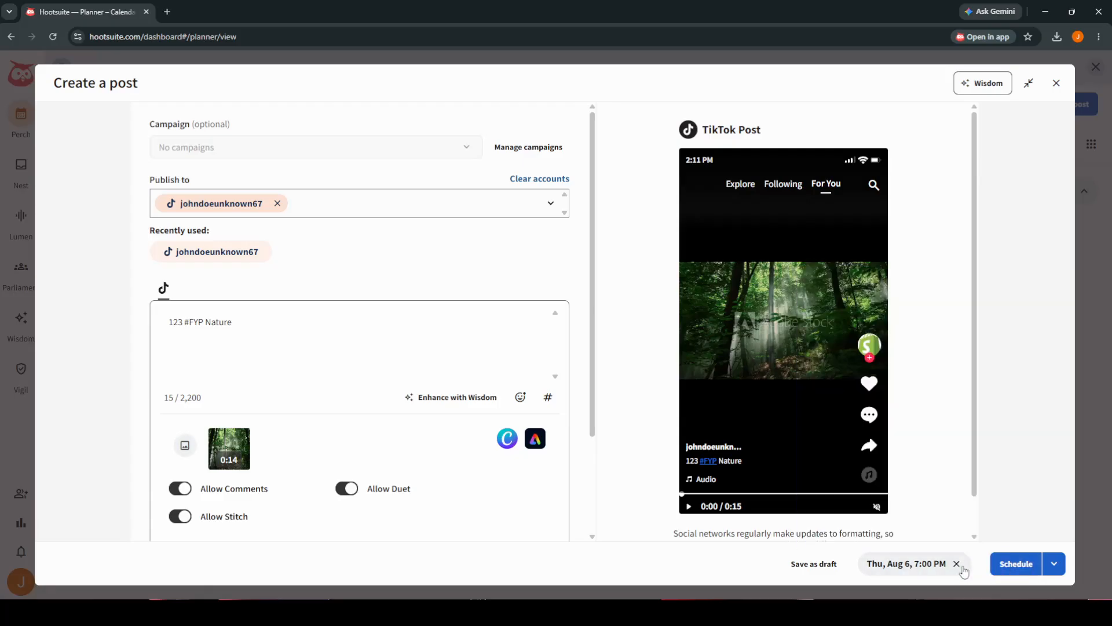
click(995, 563)
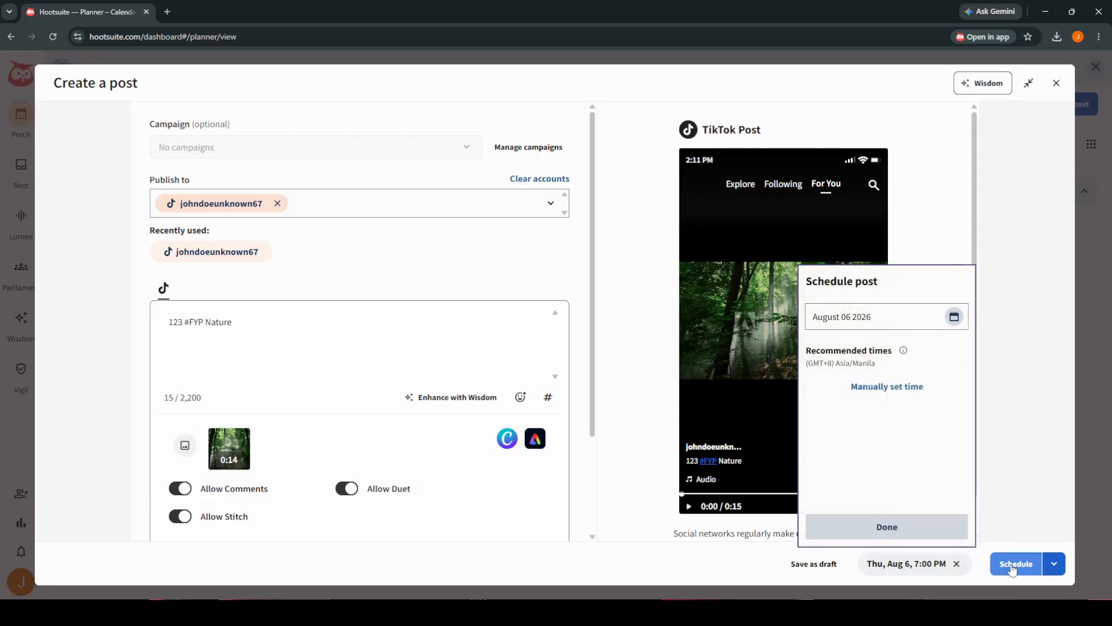
click(1022, 516)
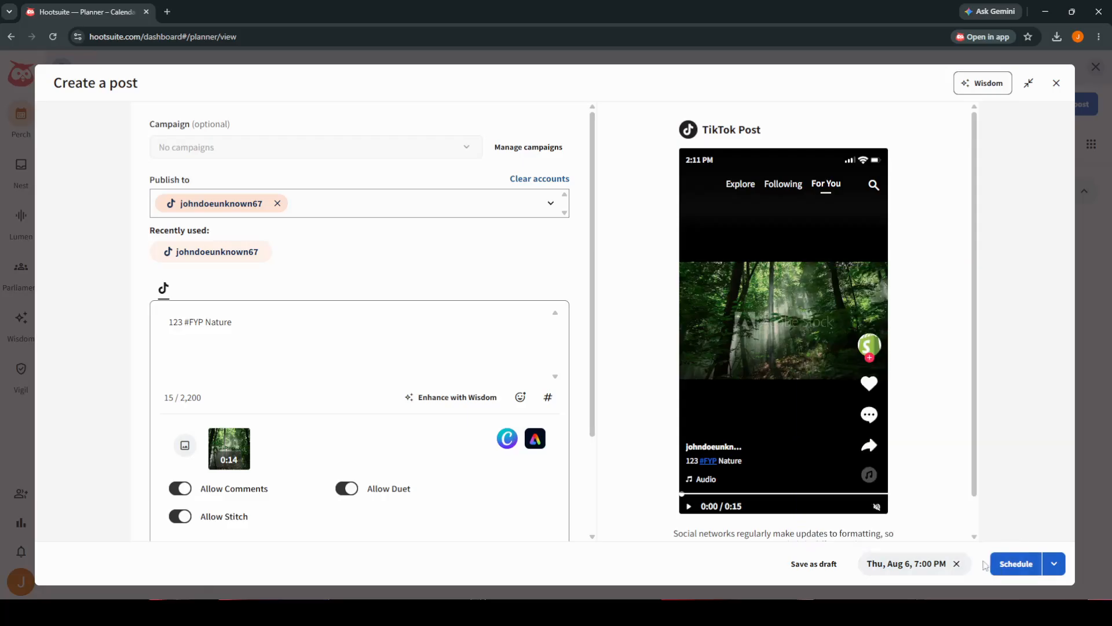
click(956, 568)
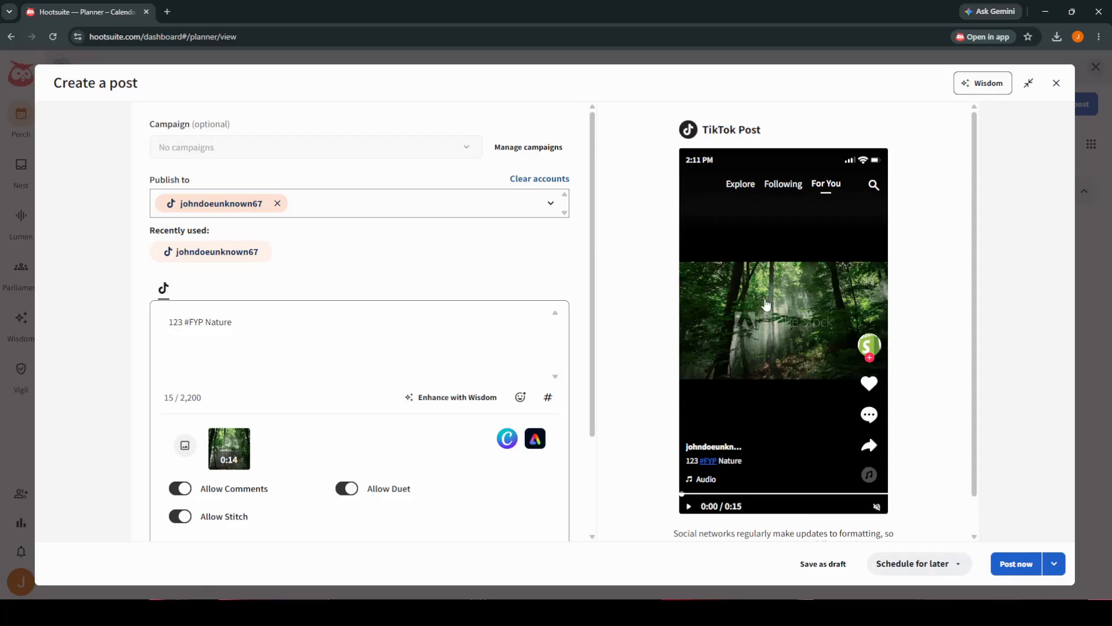
Step: Play the video in the TikTok preview and publish the post immediately
click(694, 507)
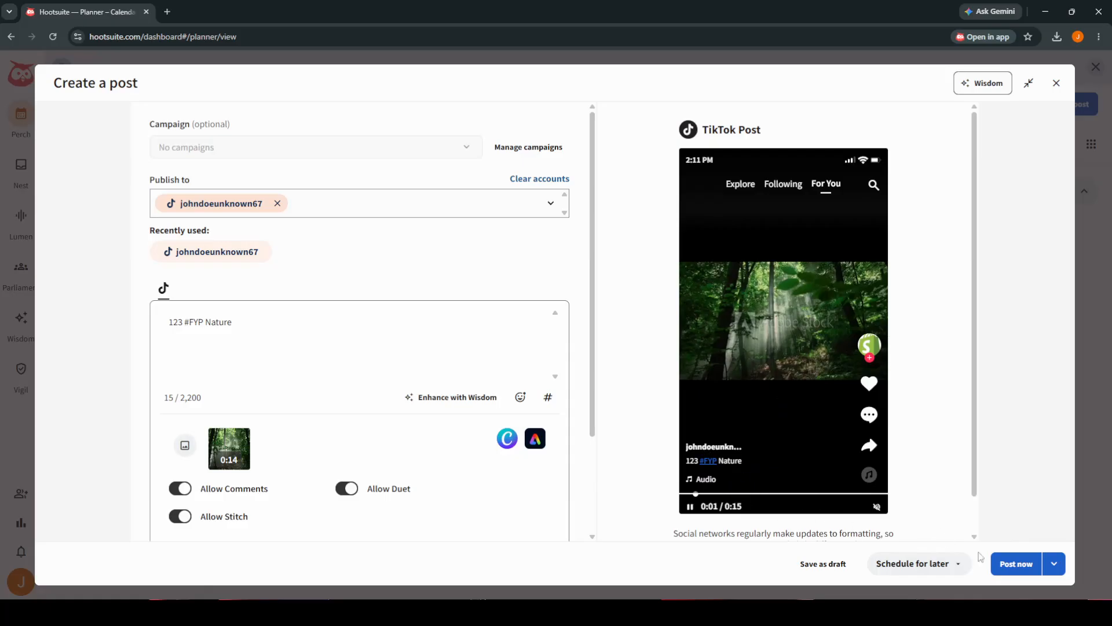
click(1032, 564)
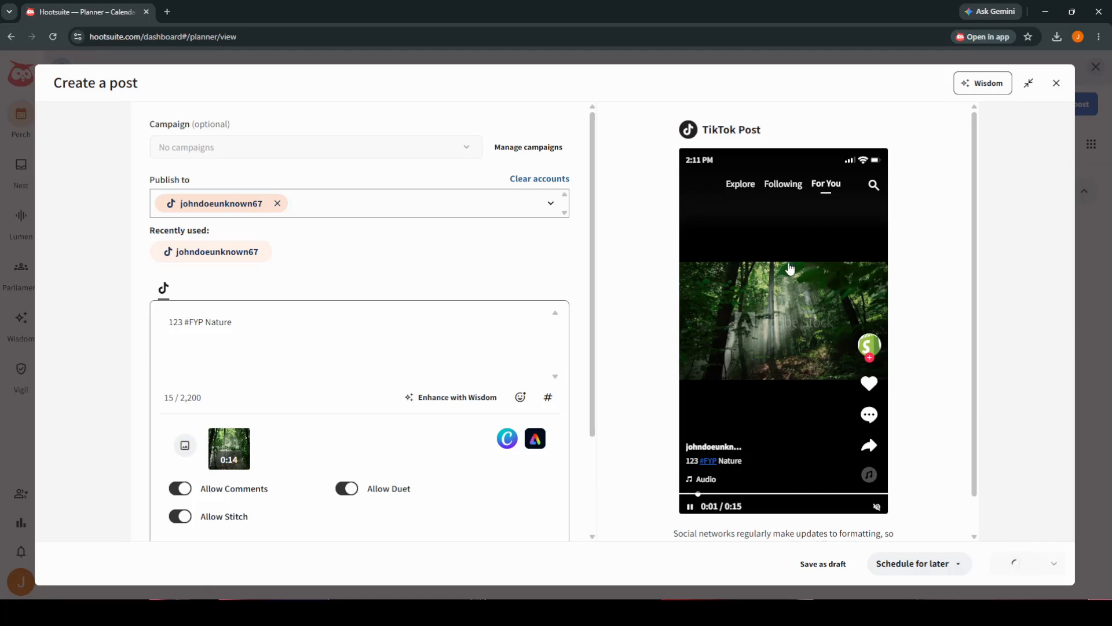